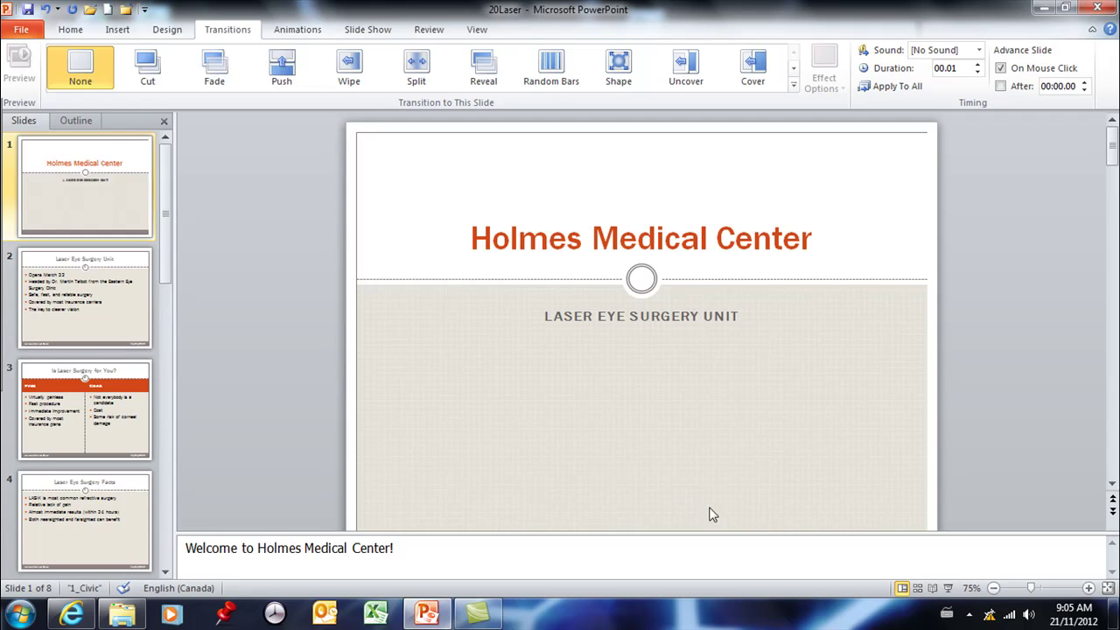
Switch the 20Laser presentation to Slide Sorter view with all eight slide thumbnails
left_click(918, 590)
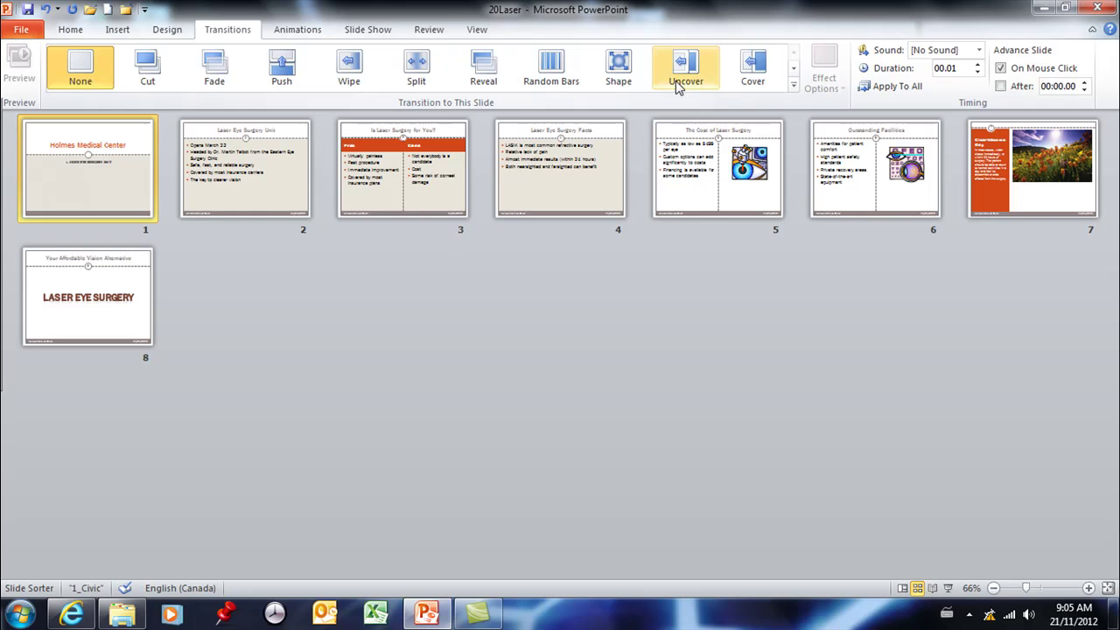
left_click(794, 86)
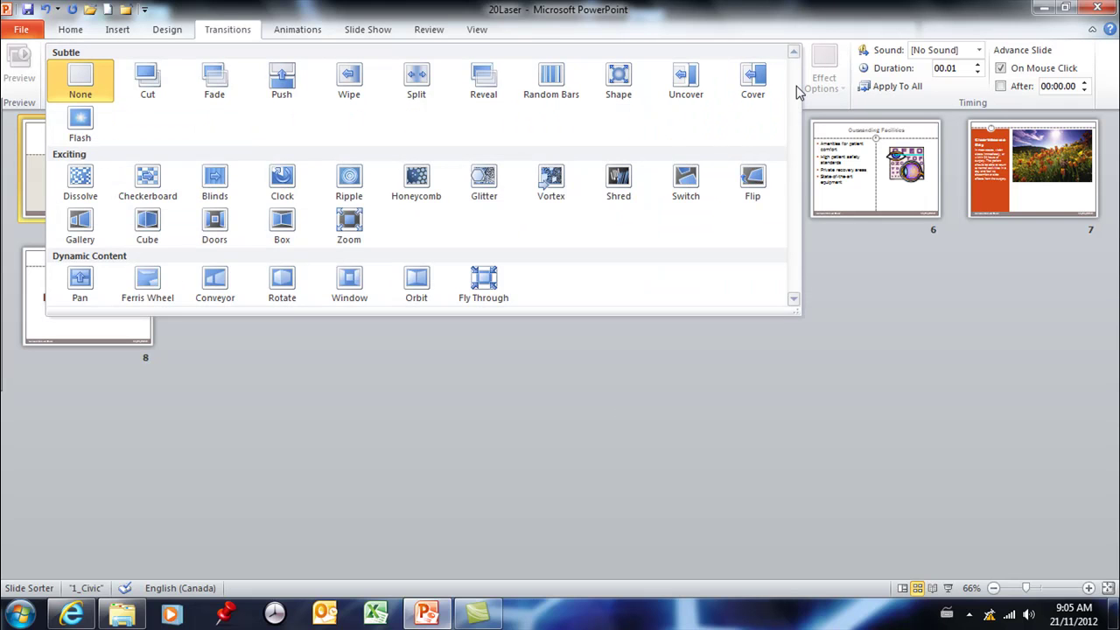
left_click(560, 178)
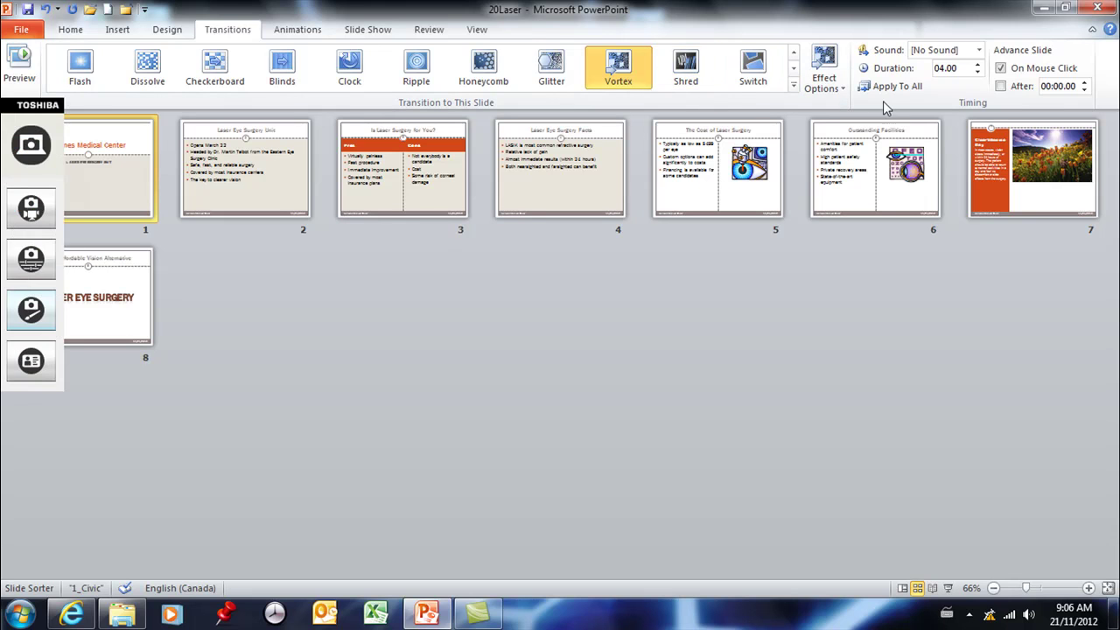
left_click(794, 52)
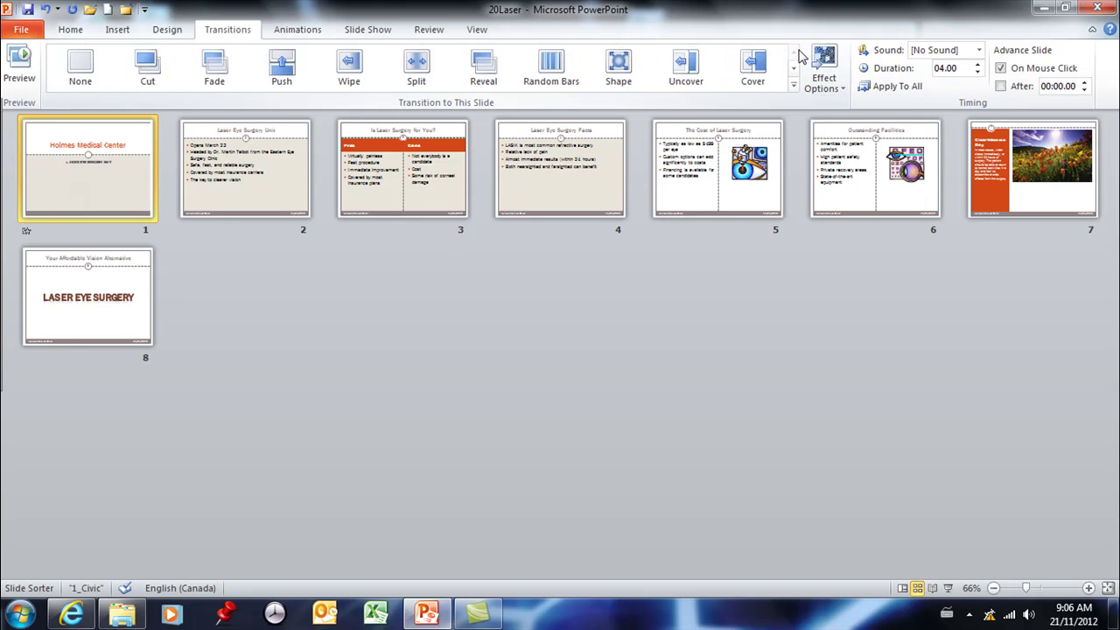
left_click(97, 66)
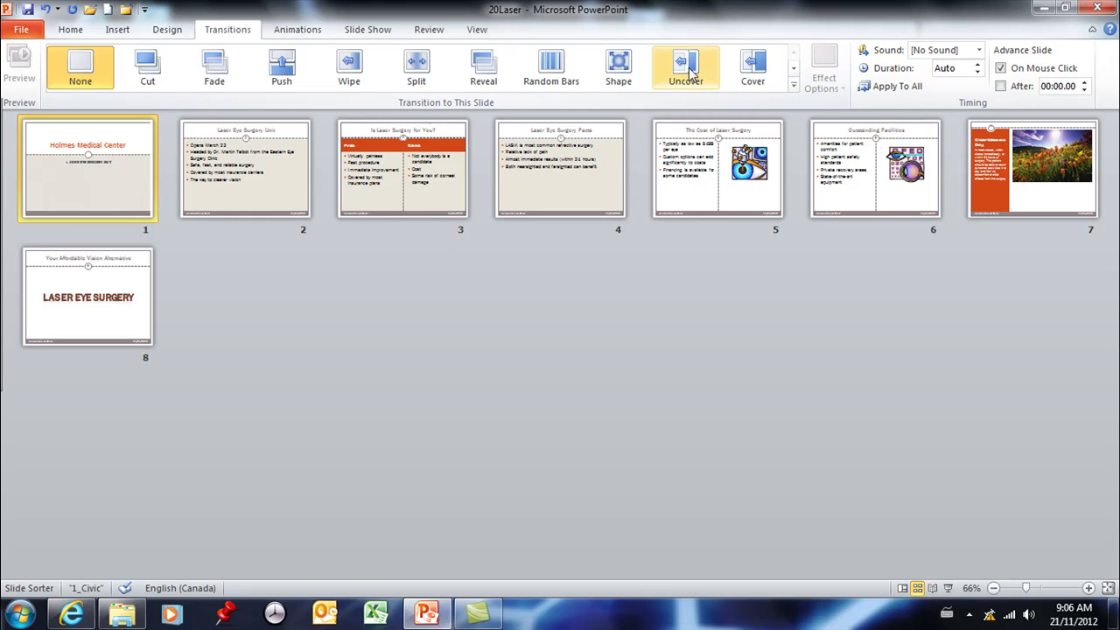
Apply the Zoom transition to all slides, then change slide 1's transition to Doors
left_click(793, 86)
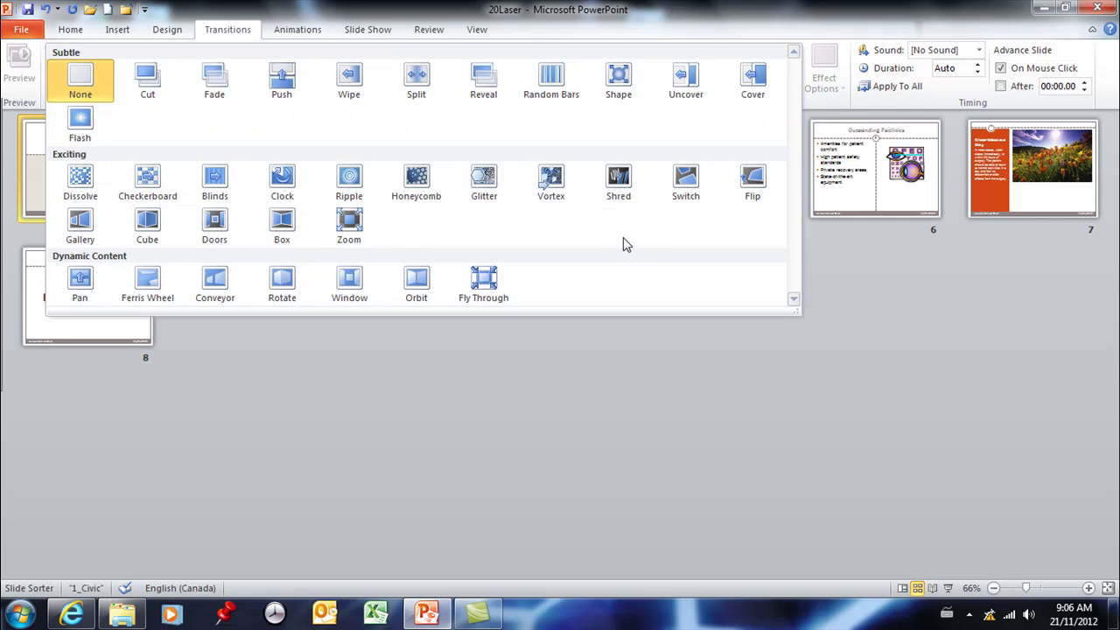
left_click(348, 224)
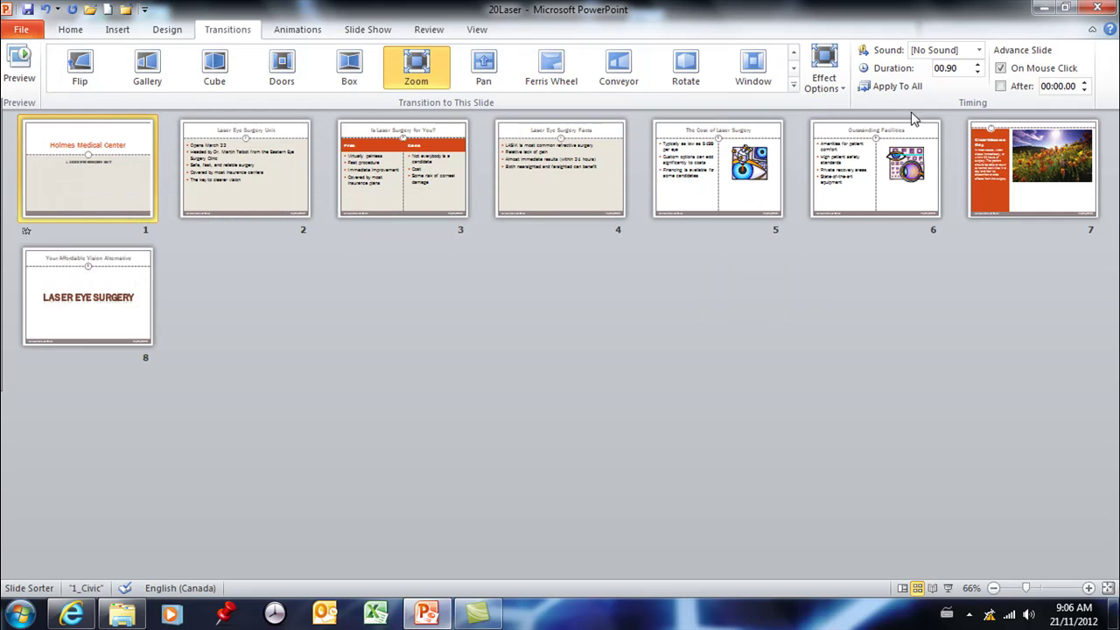
left_click(887, 90)
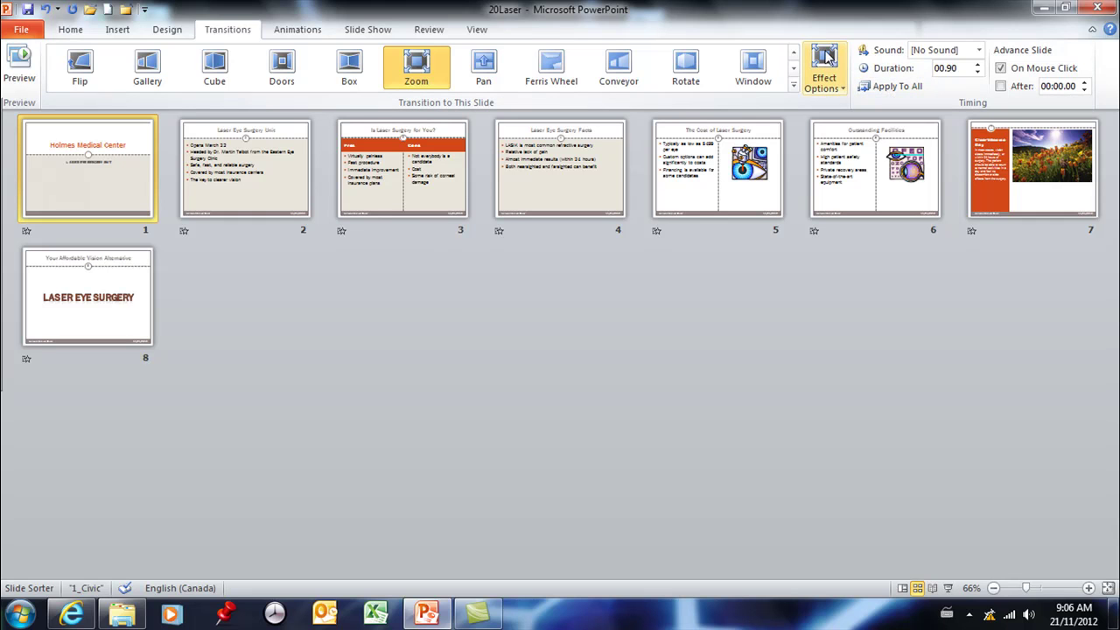
left_click(284, 66)
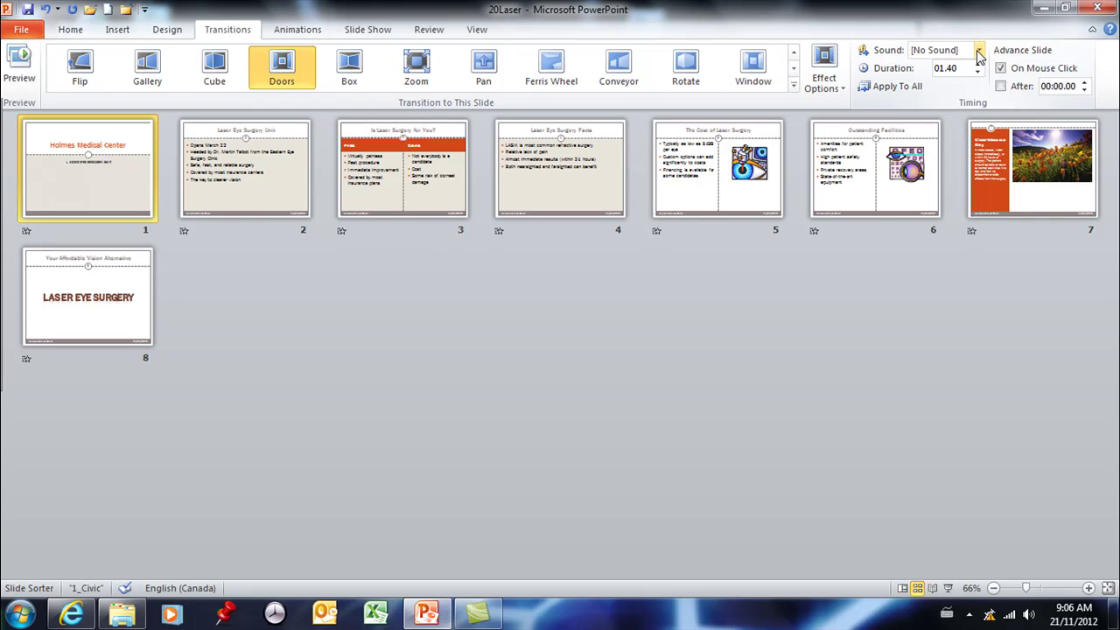
left_click(979, 51)
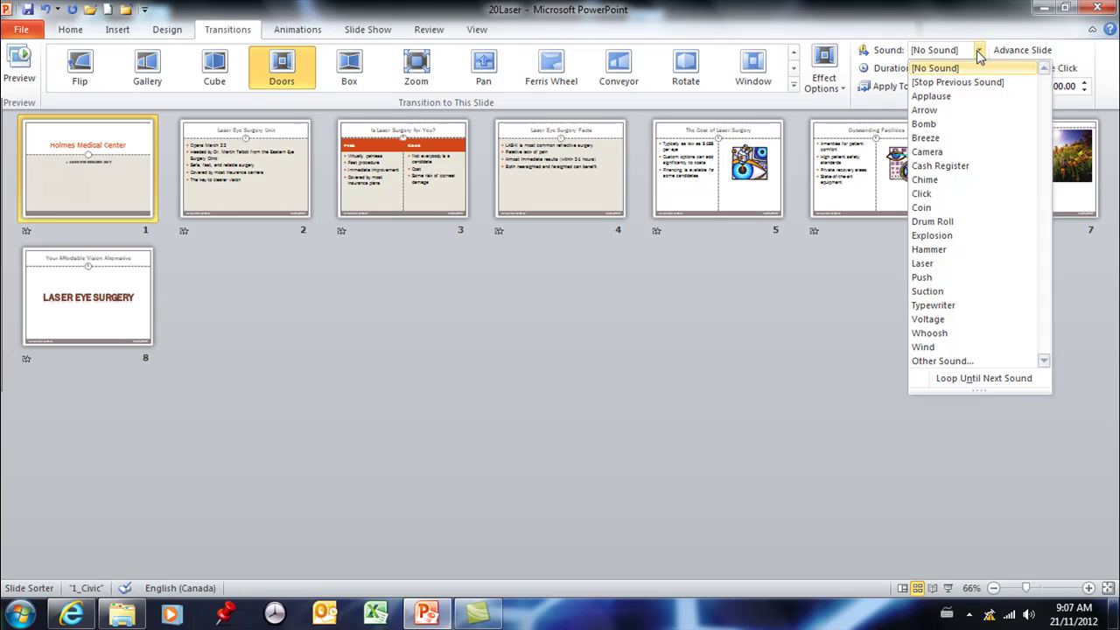
left_click(979, 50)
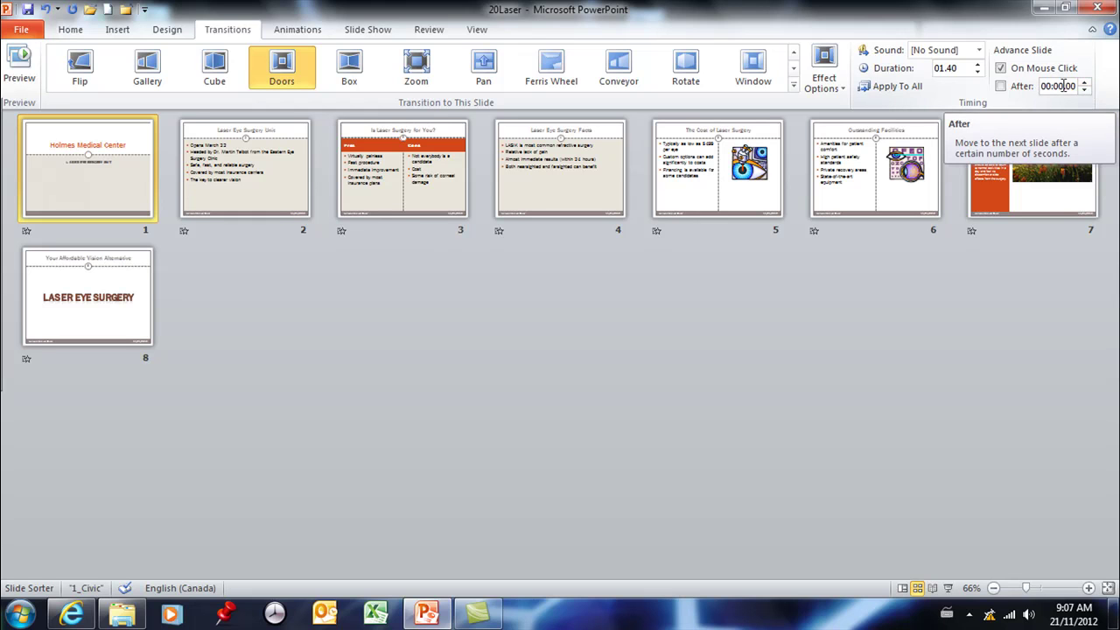
Leave slide 1 with both After and On Mouse Click unchecked in its transition timing
left_click(1002, 87)
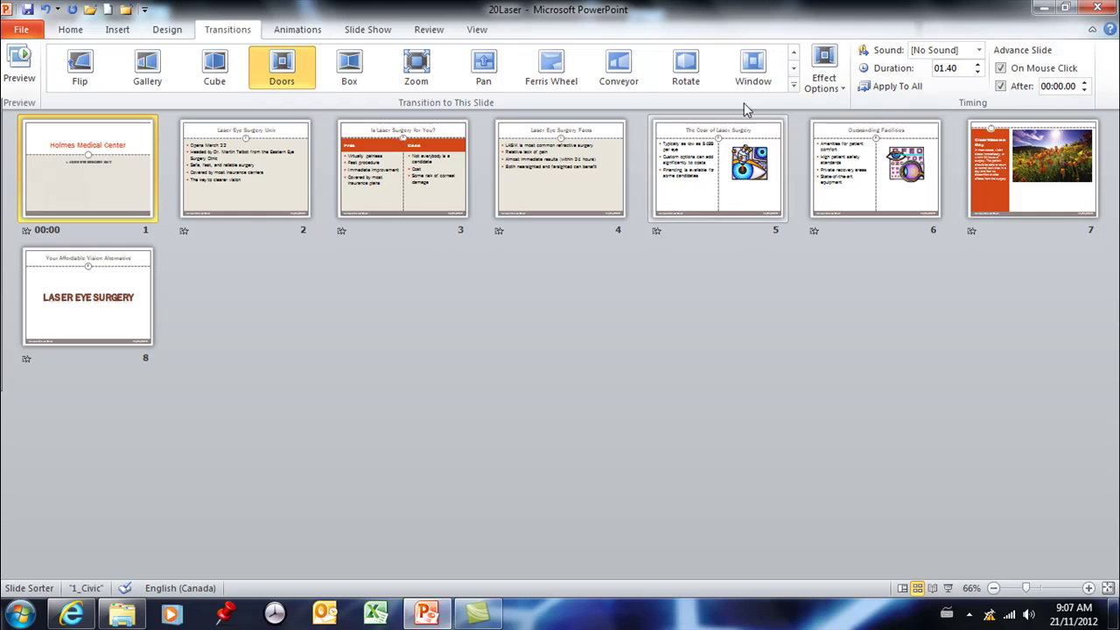
left_click(1001, 88)
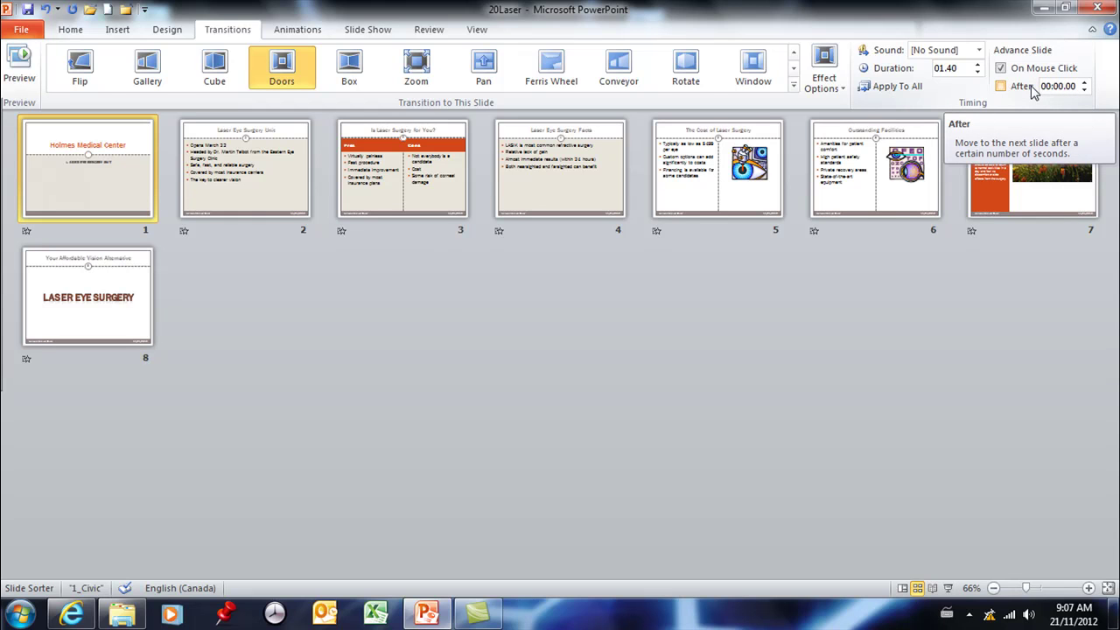
left_click(1002, 69)
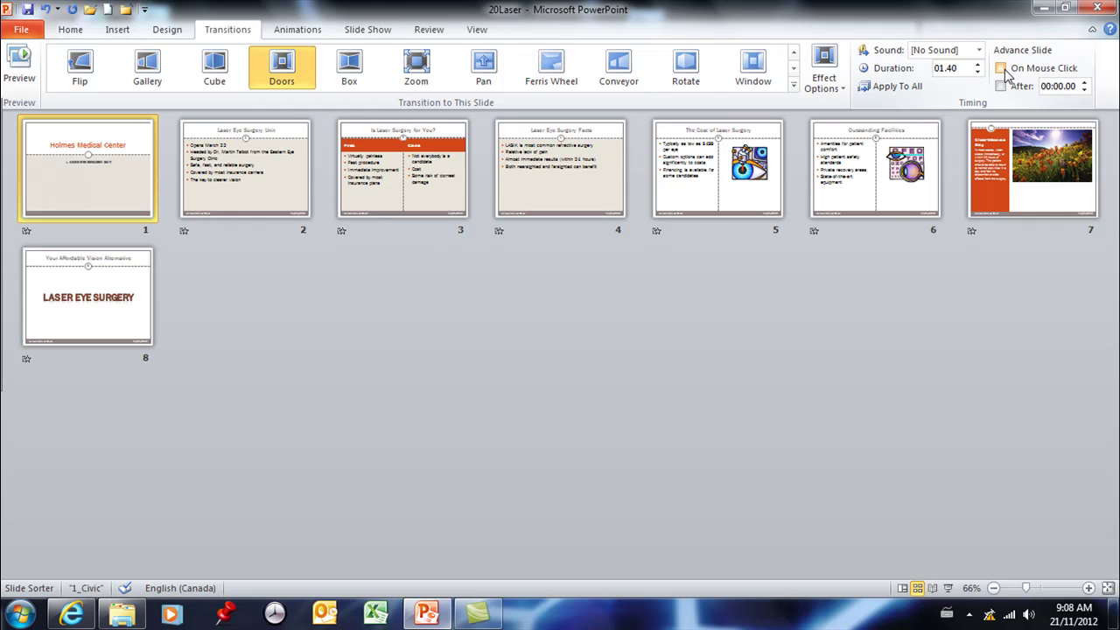
left_click(1001, 68)
Start a Rehearse Timings run from the Holmes Medical Center title slide
left_click(359, 34)
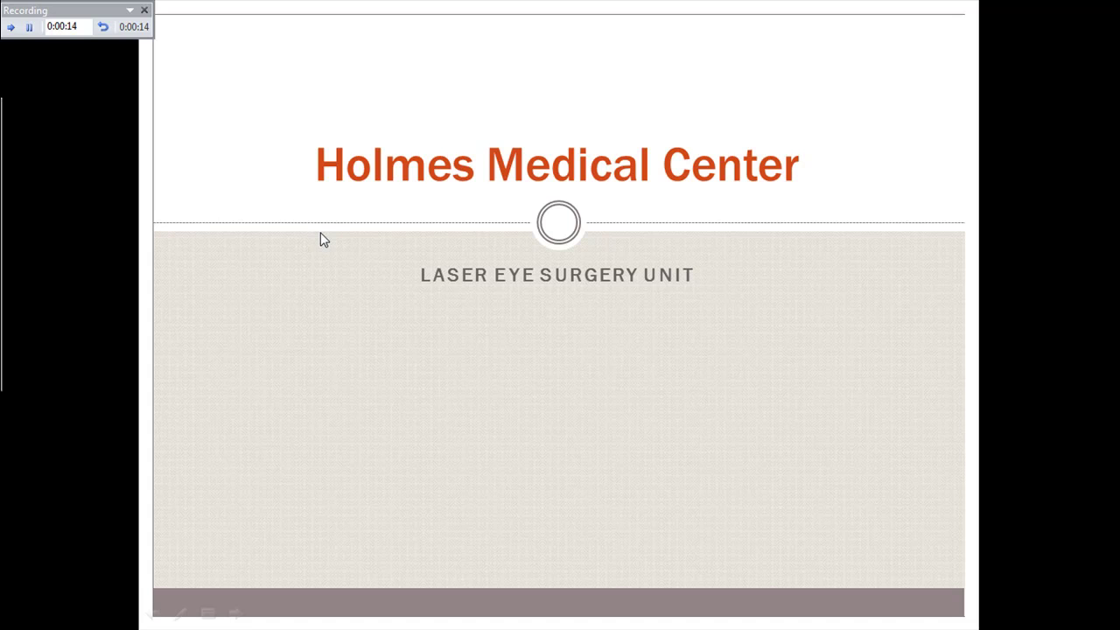
Rehearse slides 1–8 and keep the timings 00:19, 00:16, 00:15, 00:13, 00:02, 00:00, 00:02, 00:00
left_click(10, 29)
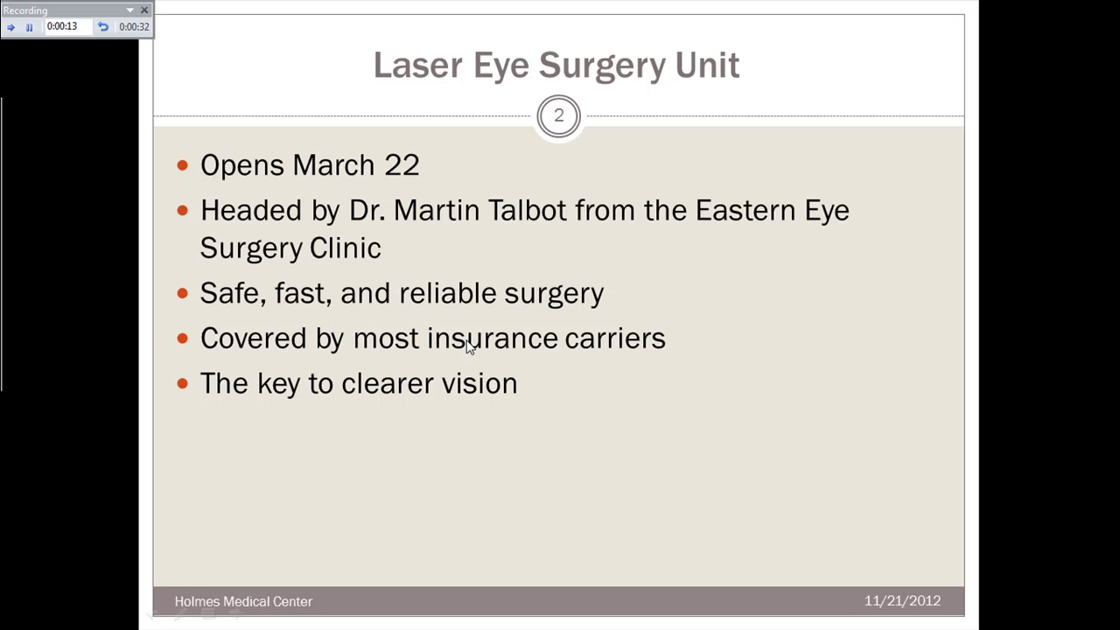
left_click(267, 150)
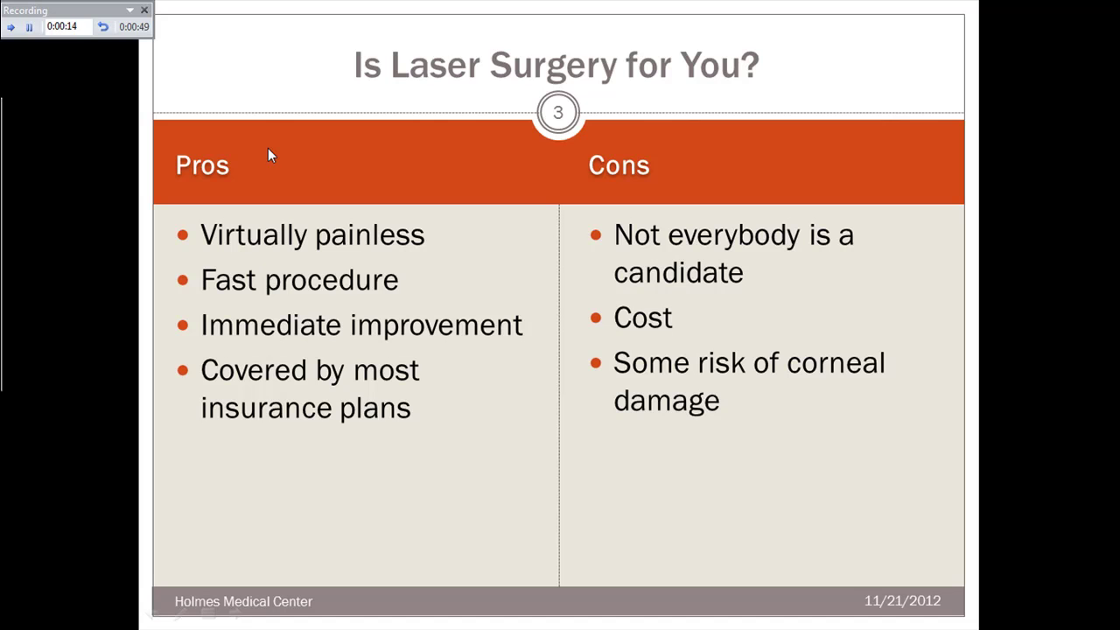
left_click(267, 148)
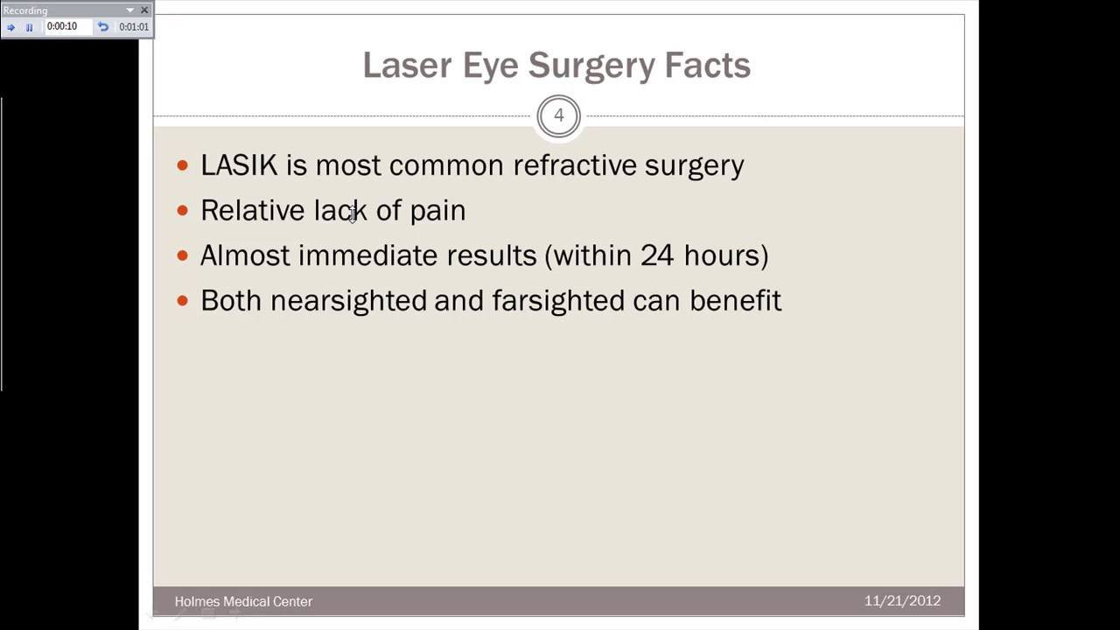
left_click(353, 214)
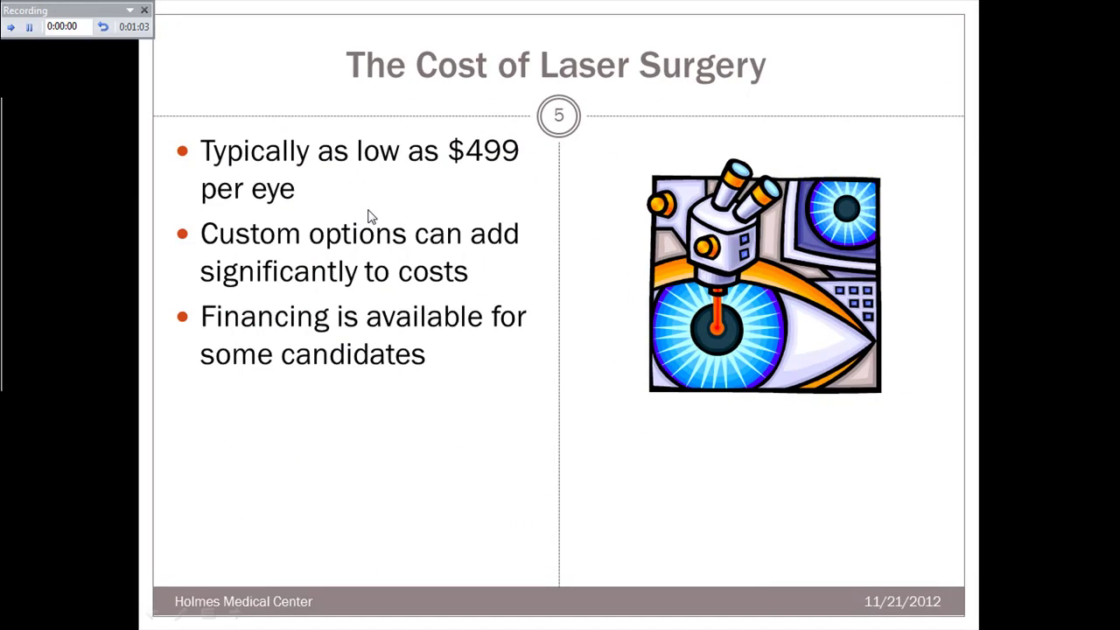
left_click(369, 216)
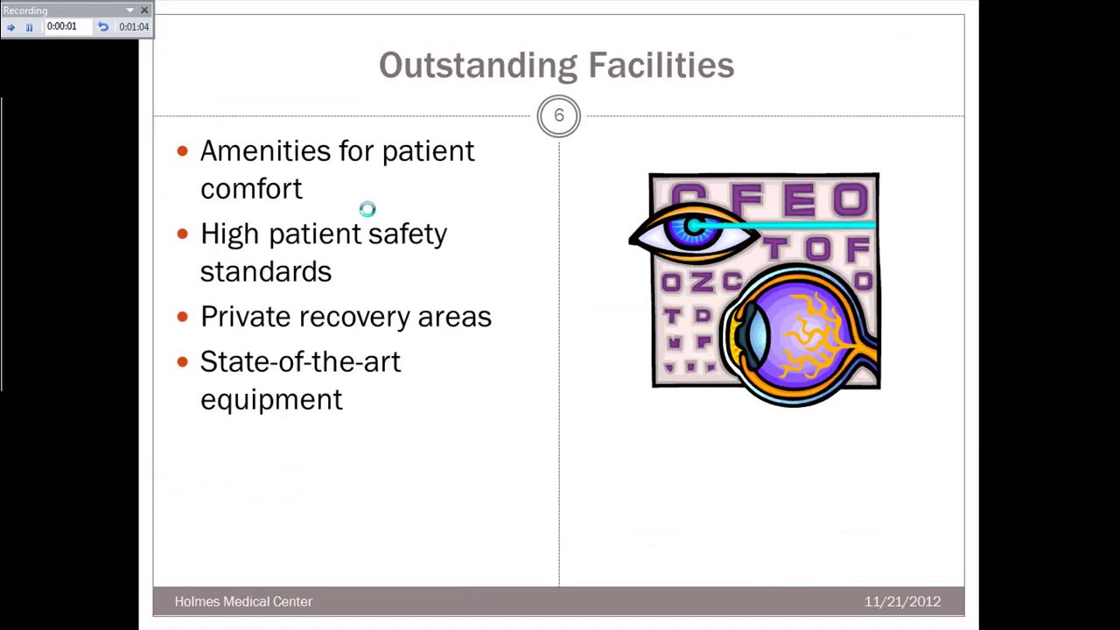
left_click(369, 216)
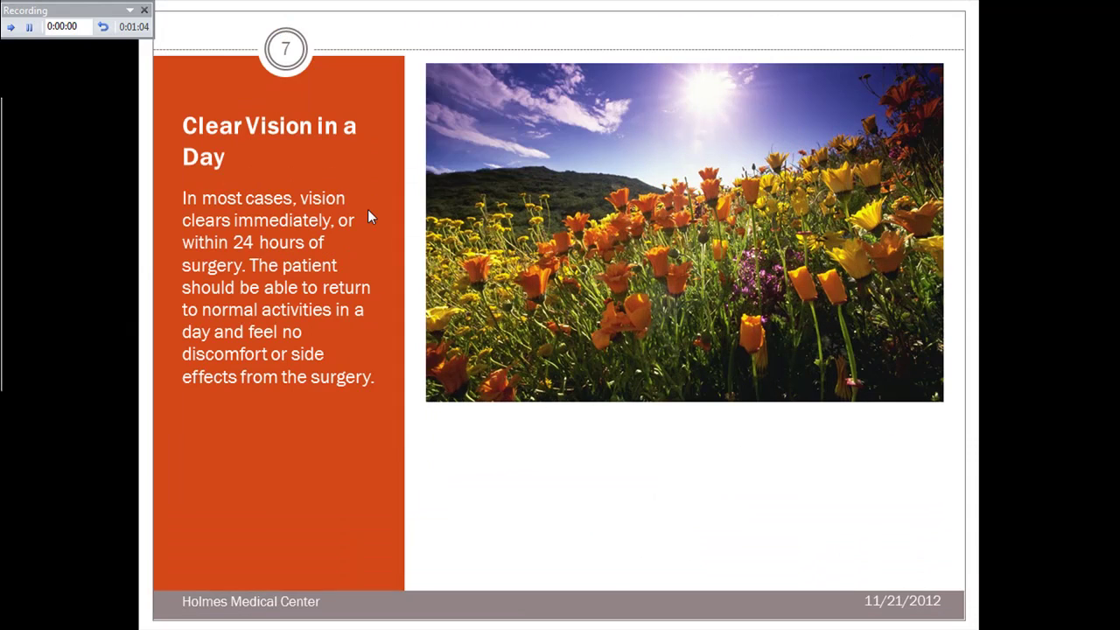
left_click(377, 209)
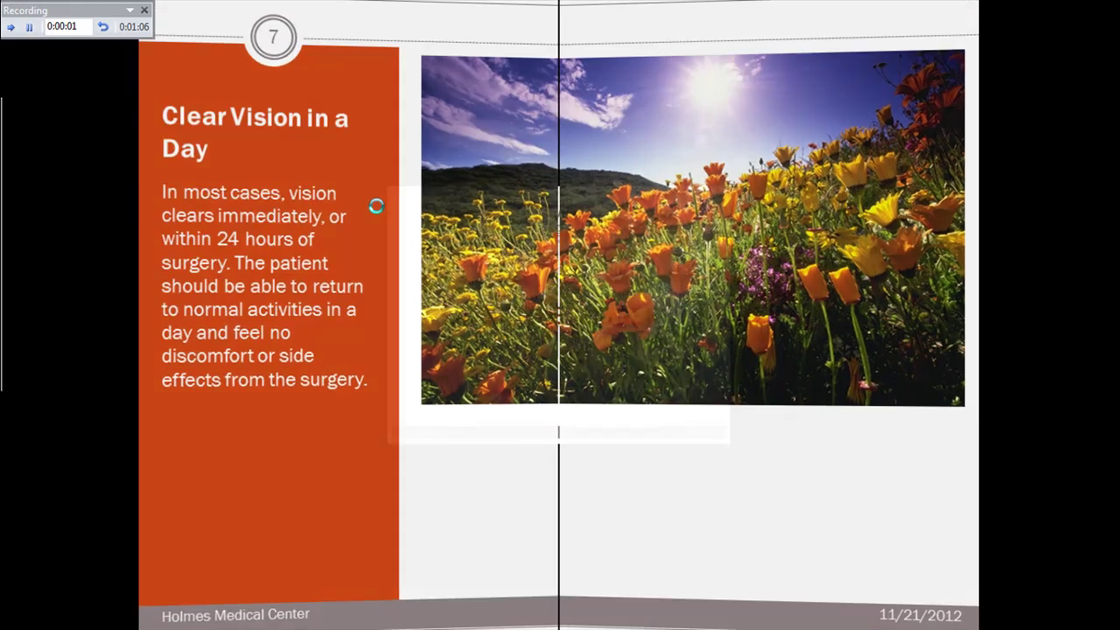
left_click(375, 212)
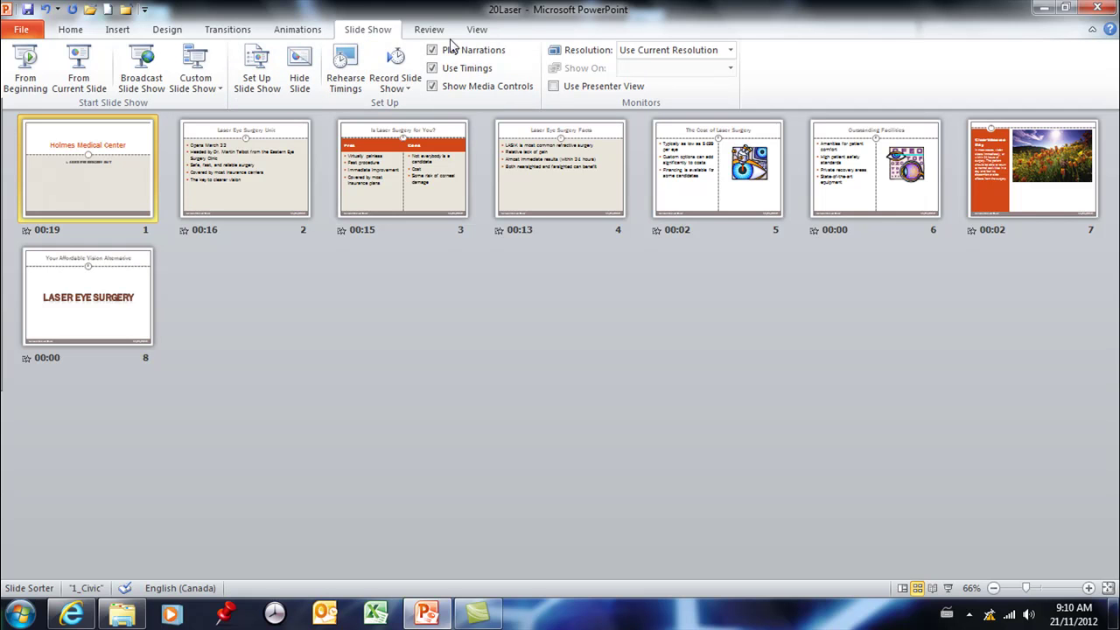
left_click(257, 70)
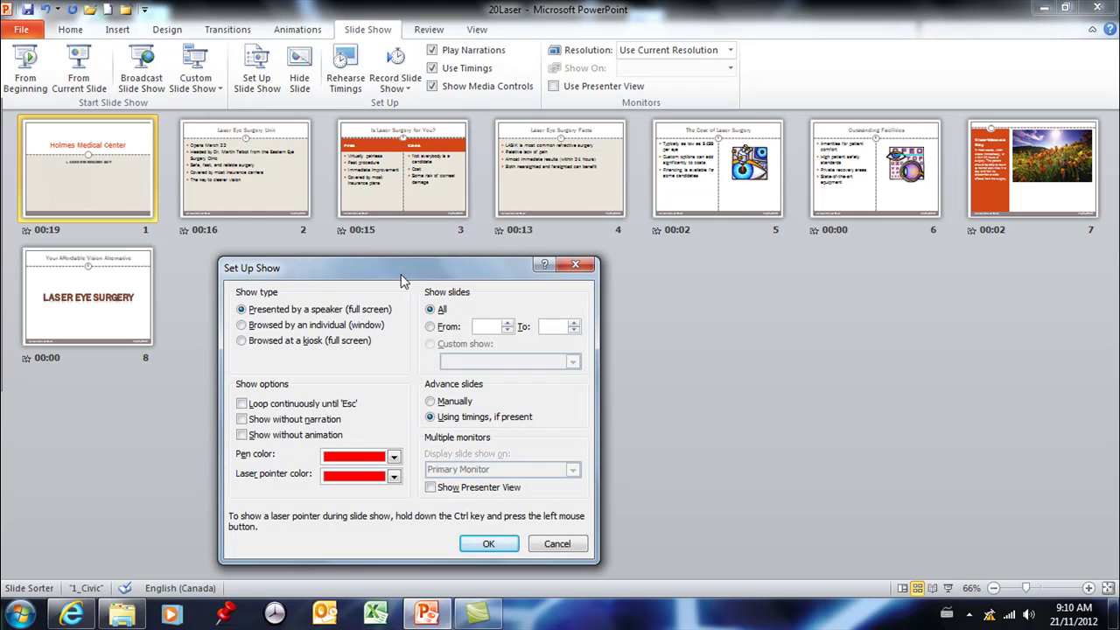
left_click_drag(404, 280, 510, 115)
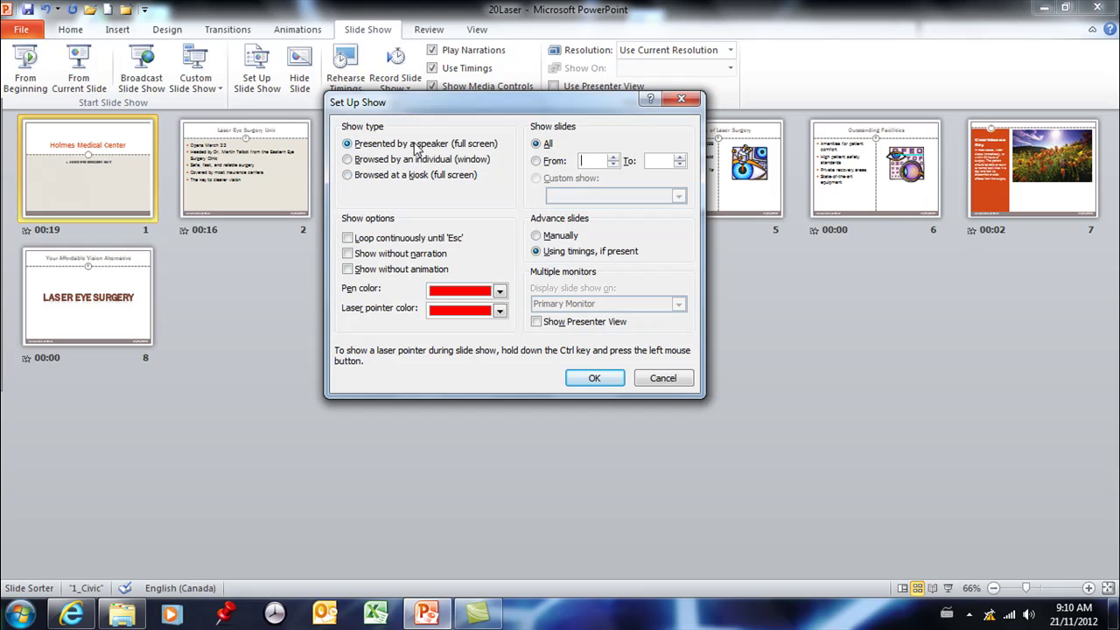
left_click(348, 176)
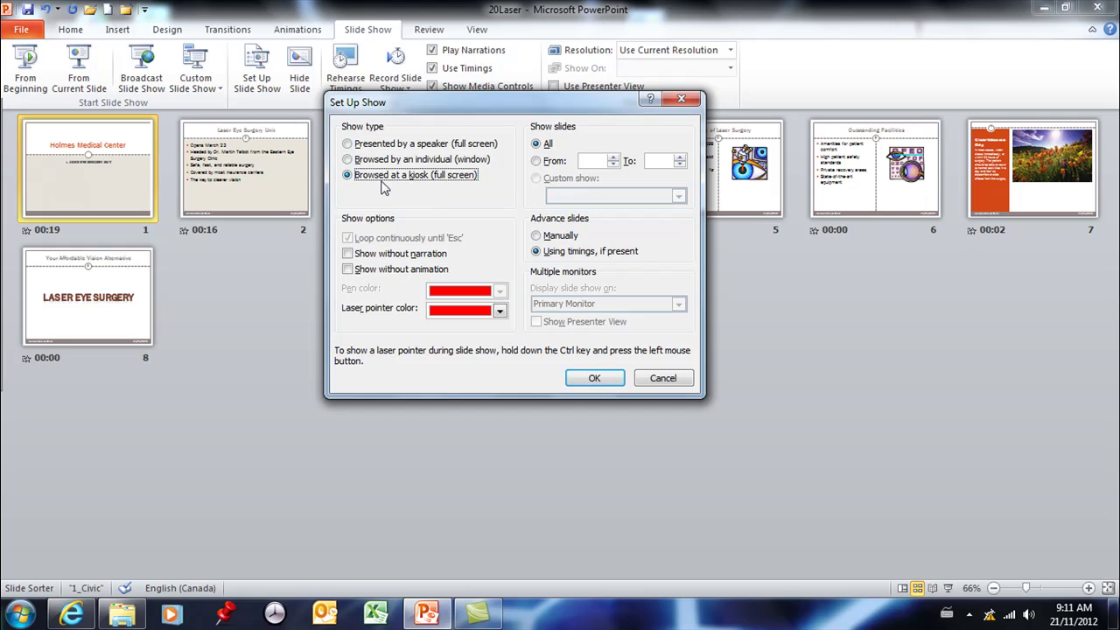
left_click(349, 145)
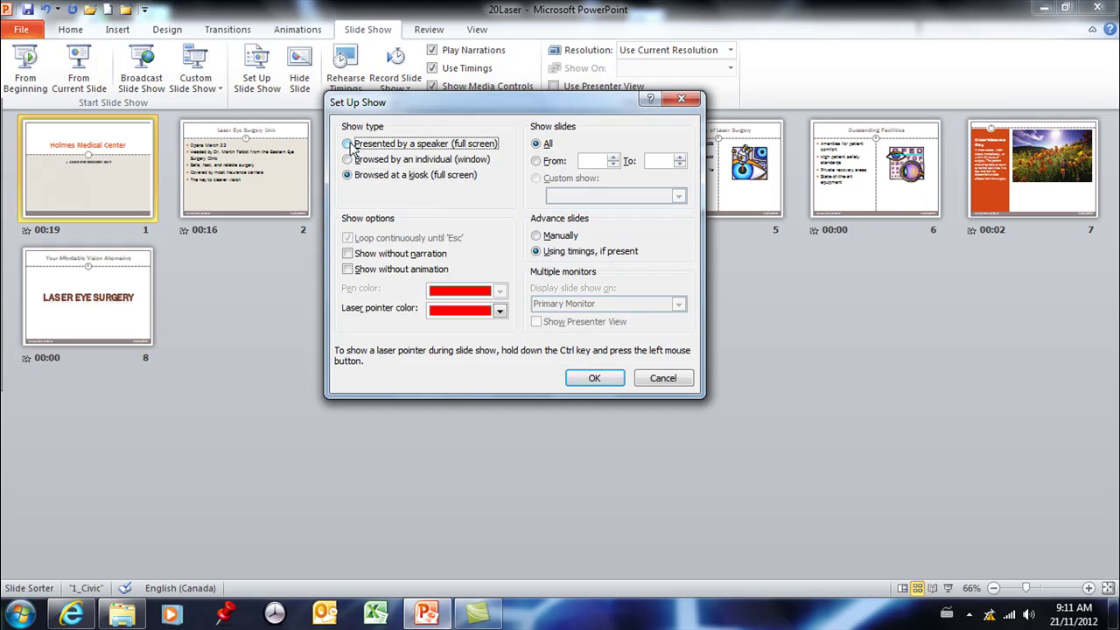
Confirm the show settings, then make slide 1 advance on mouse click without its After timing
left_click(595, 378)
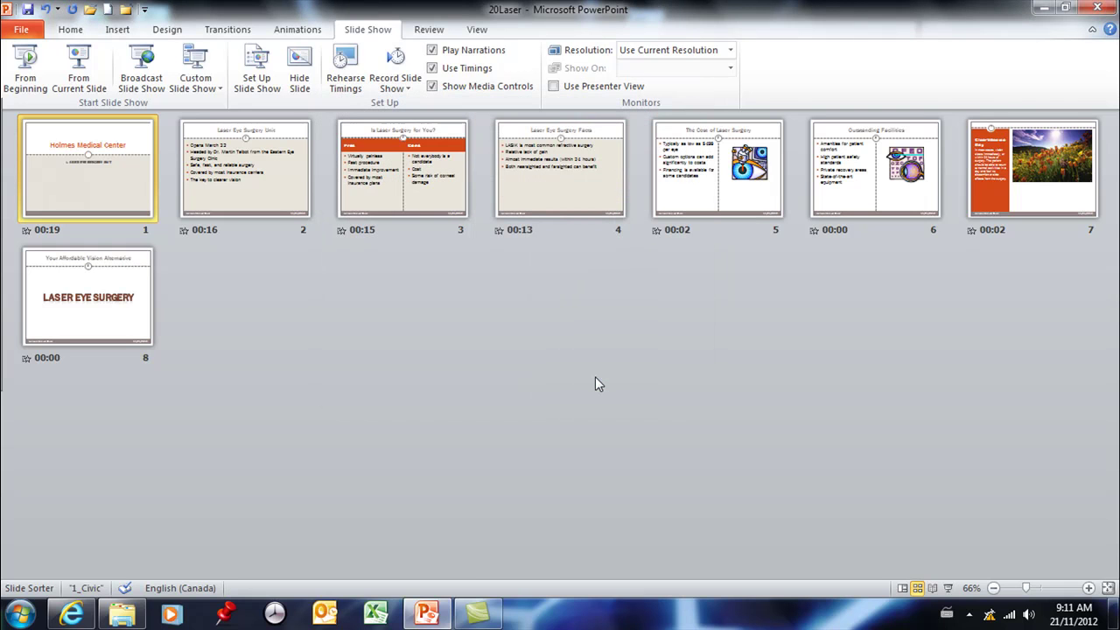
left_click(248, 31)
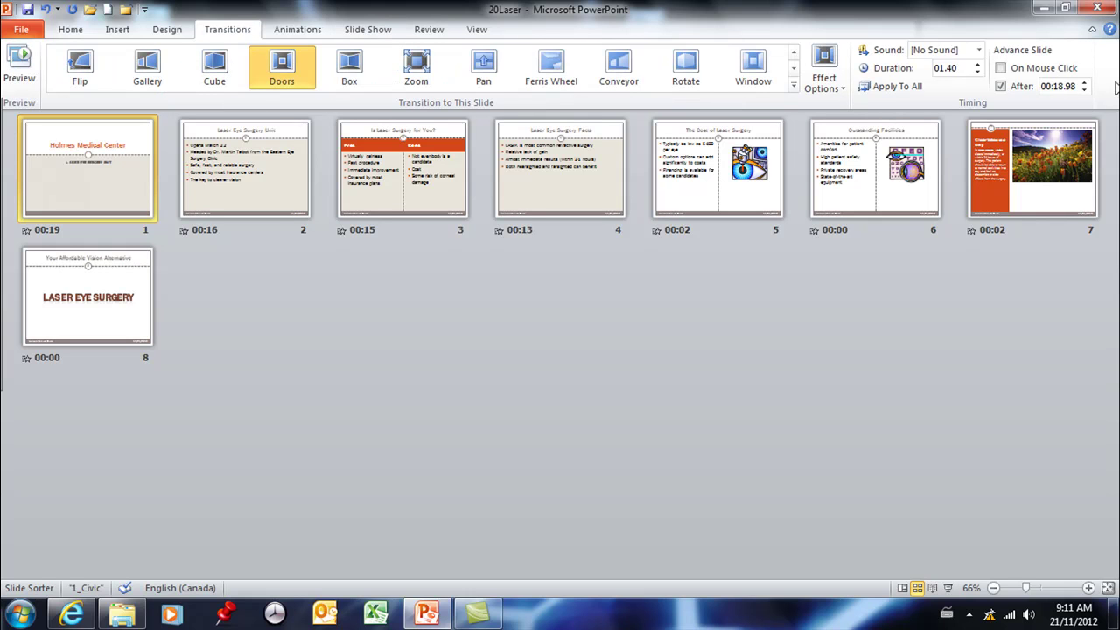
left_click(1002, 69)
left_click(1001, 87)
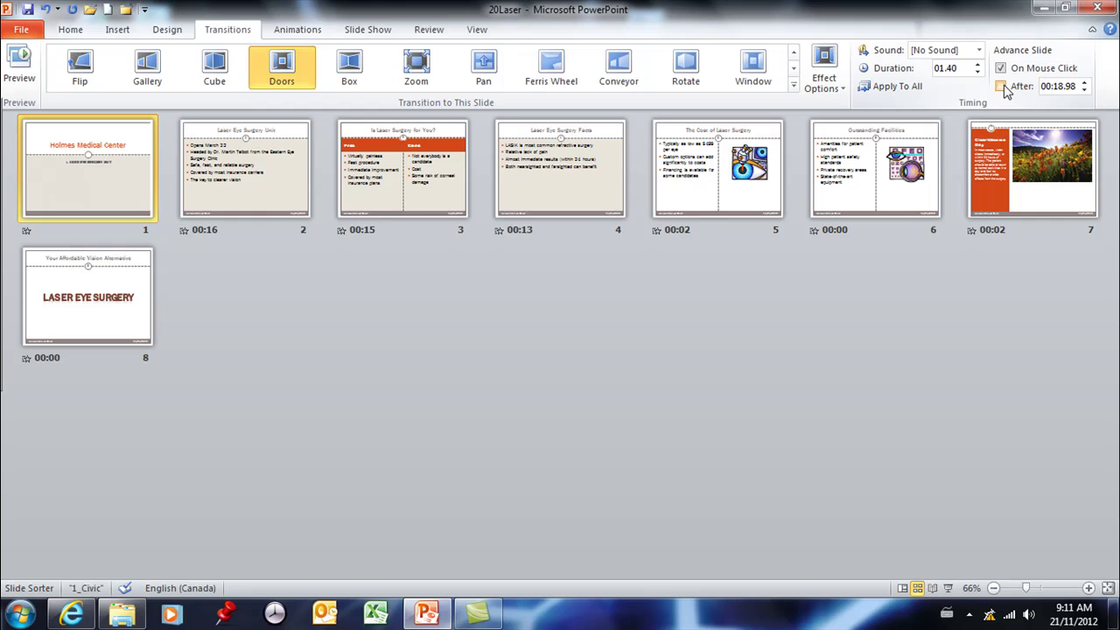